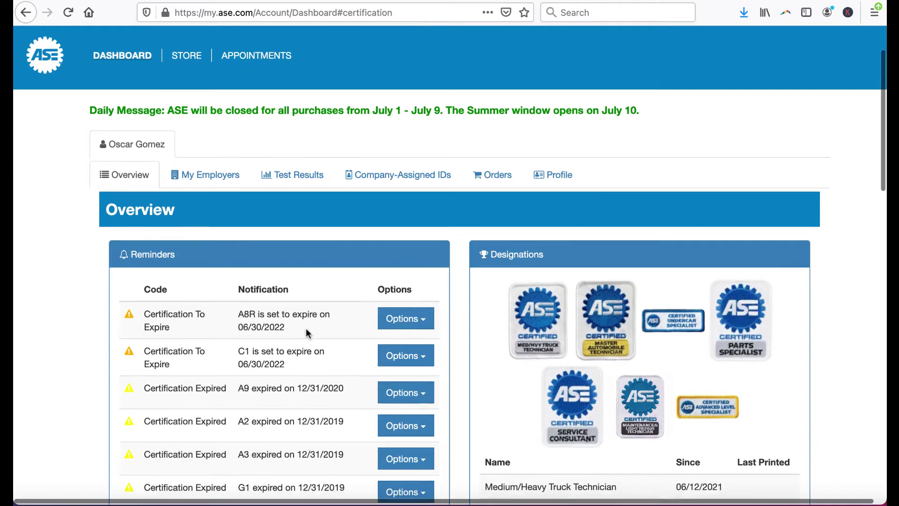
scroll(305, 328, down, 3)
scroll(283, 311, down, 3)
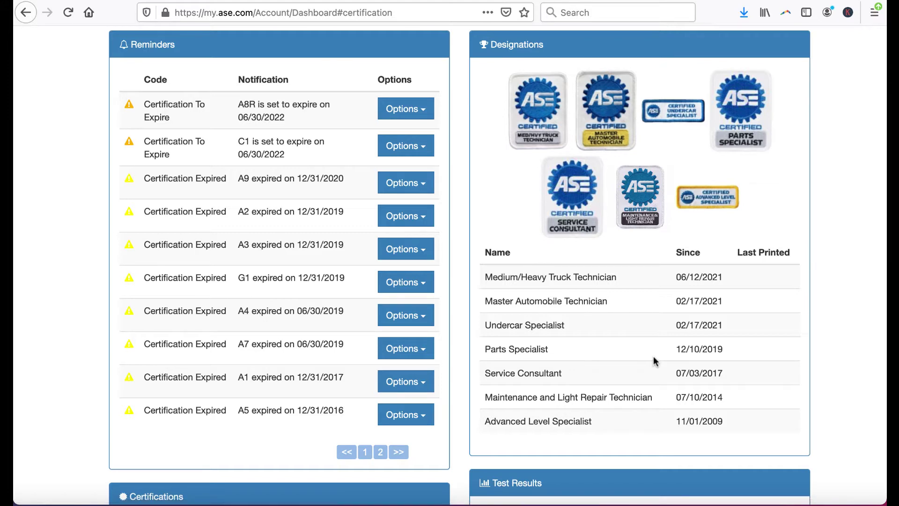
scroll(653, 360, up, 8)
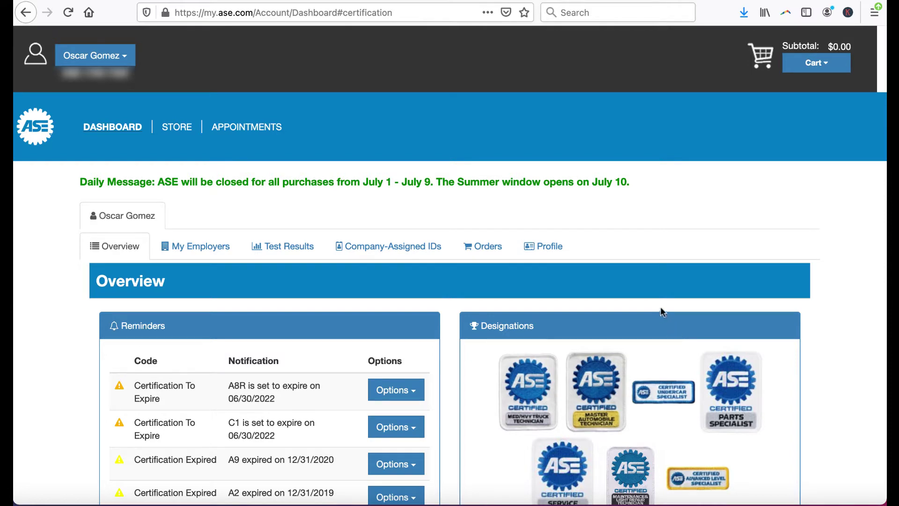
Add the A8R Engine Performance Recert from the Auto test store to the cart.
click(177, 128)
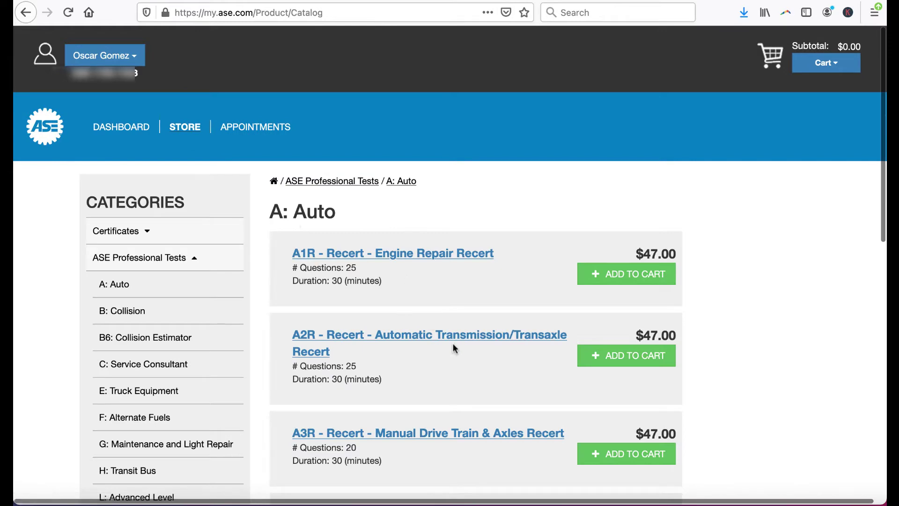
scroll(463, 372, down, 3)
scroll(463, 371, down, 1)
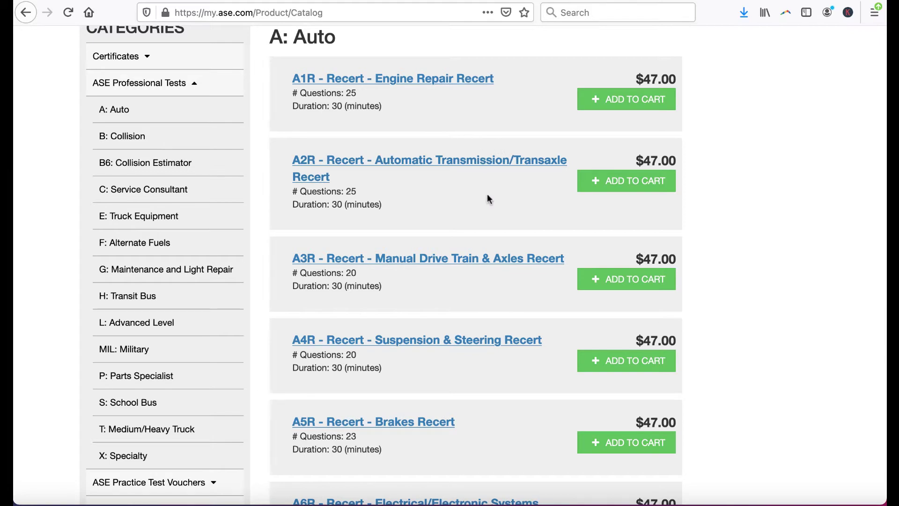
scroll(488, 200, down, 5)
click(626, 338)
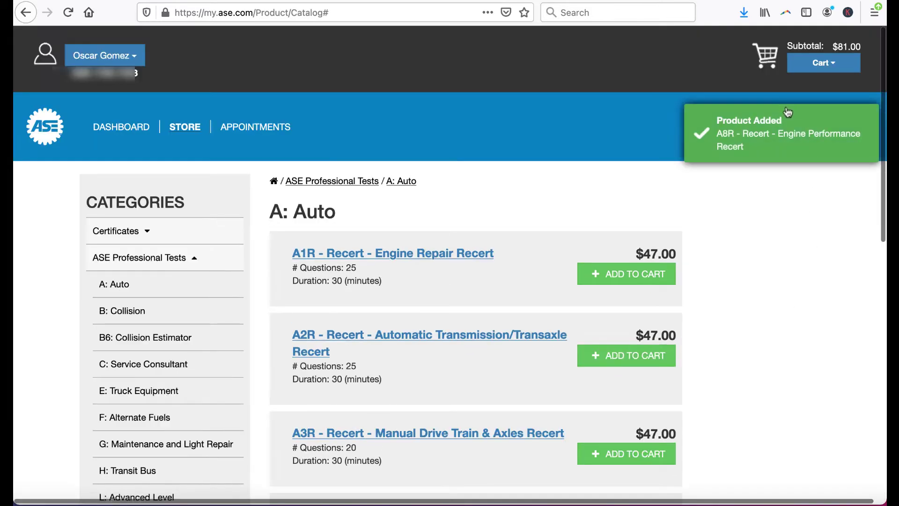
Open the cart showing A8R at $47.00 plus a $34.00 registration fee.
click(829, 63)
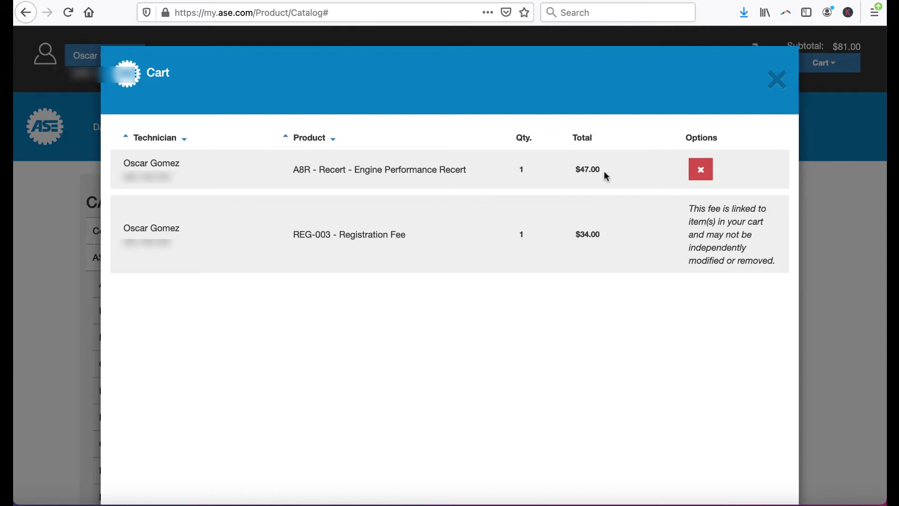
Add the $47.00 C1R Service Consultant Recert and review the $128.00 cart.
click(777, 82)
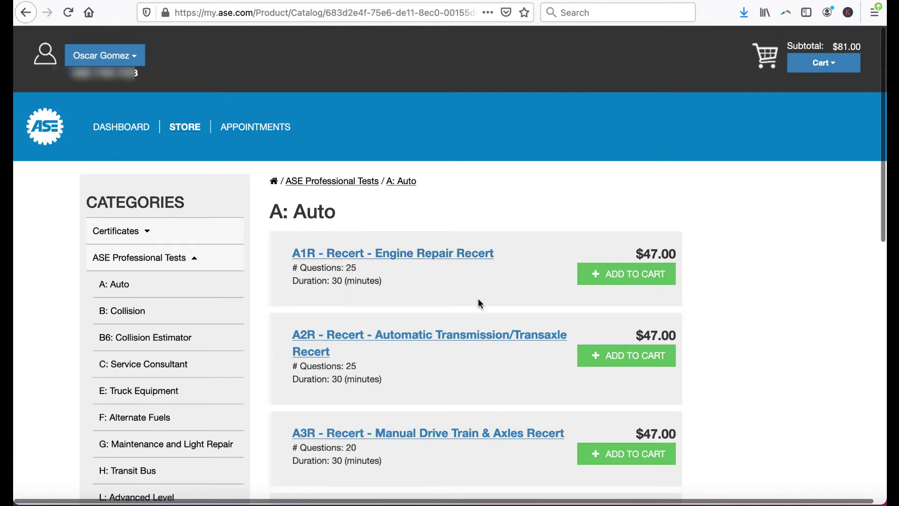
scroll(478, 298, down, 3)
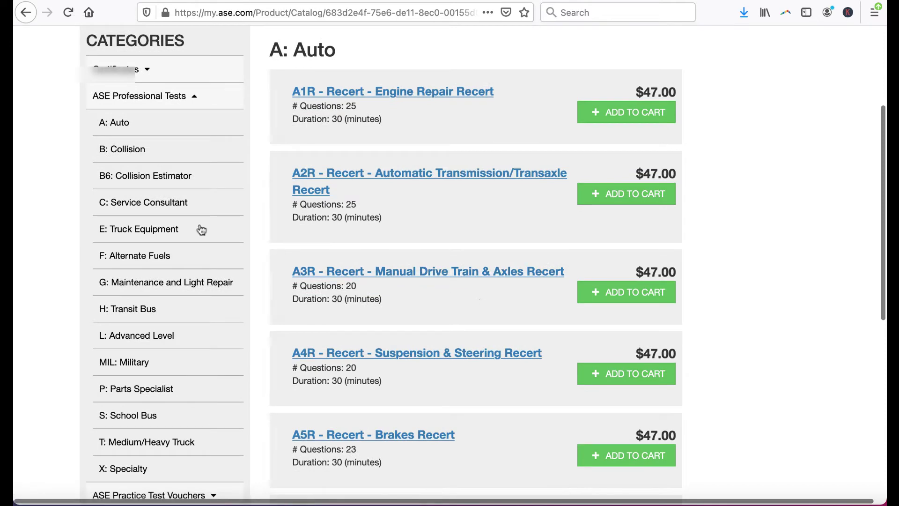
click(161, 204)
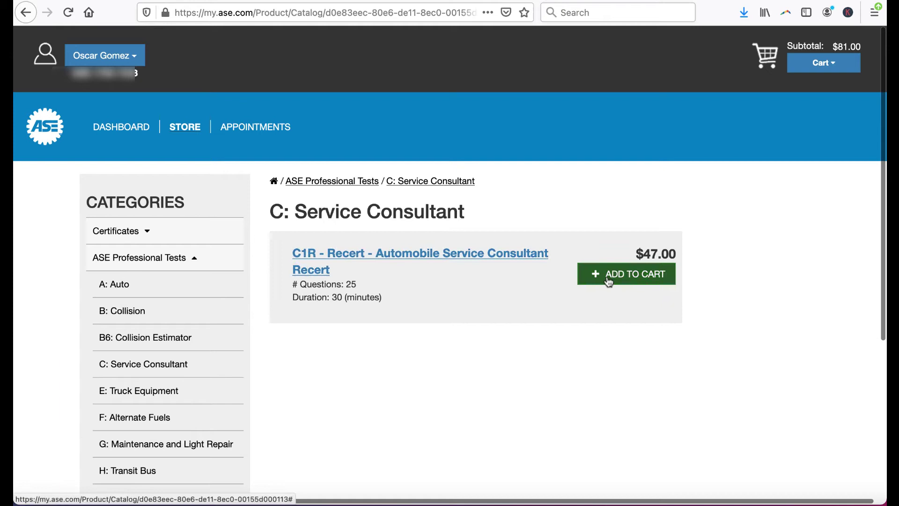
click(626, 273)
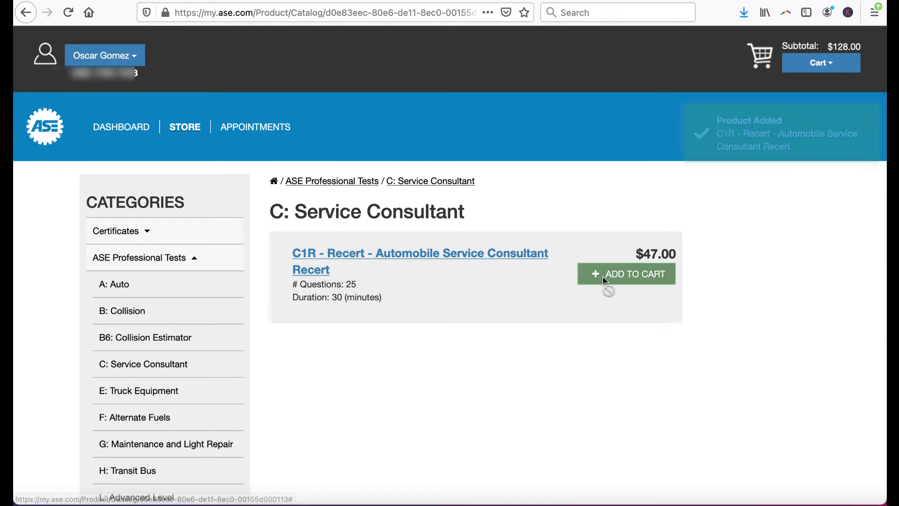
click(829, 65)
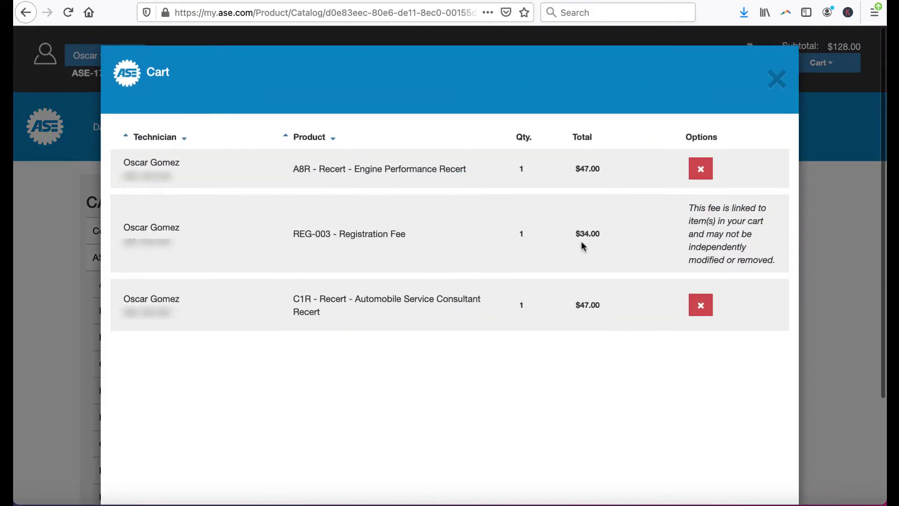
scroll(583, 245, down, 3)
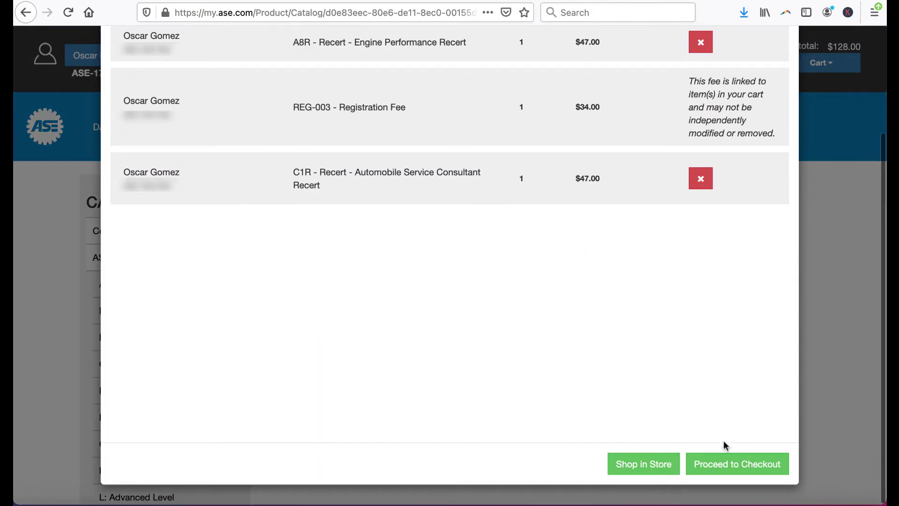
Check out with employer code X Educator/Instructor, 99X All Educators/Instructors.
click(718, 465)
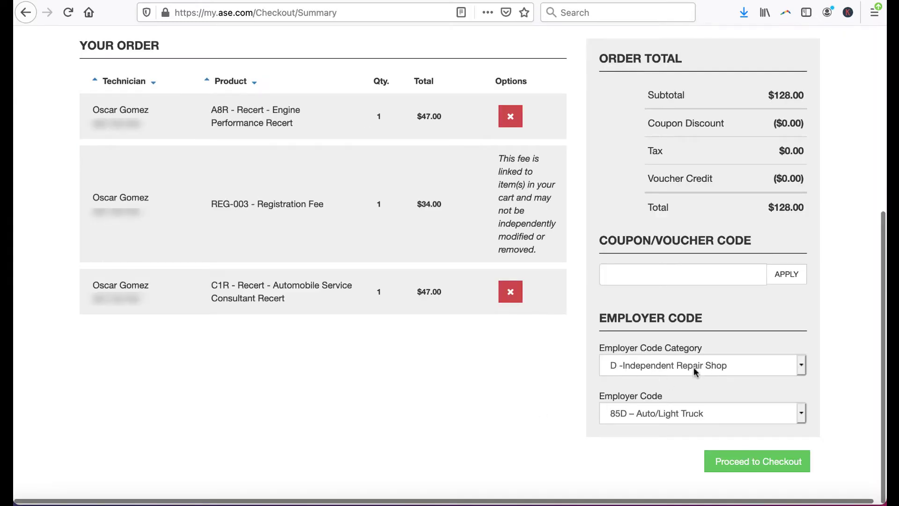
click(694, 367)
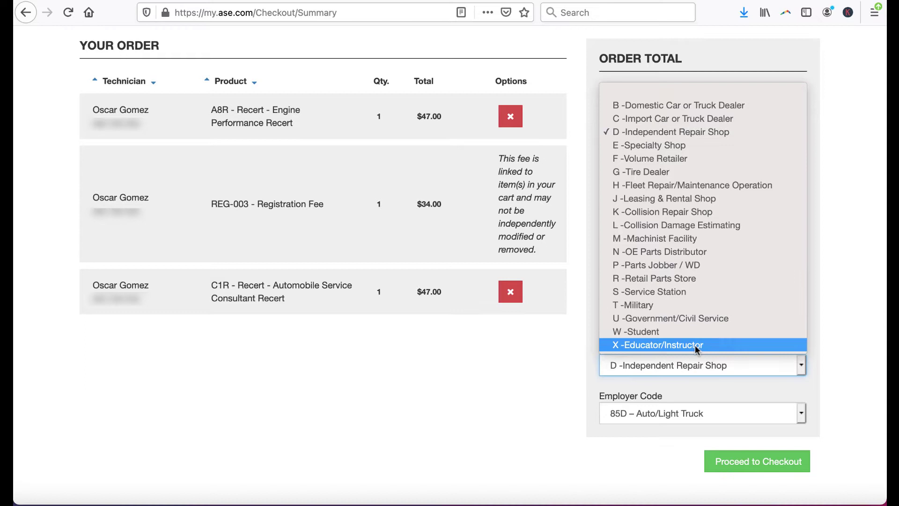
click(694, 345)
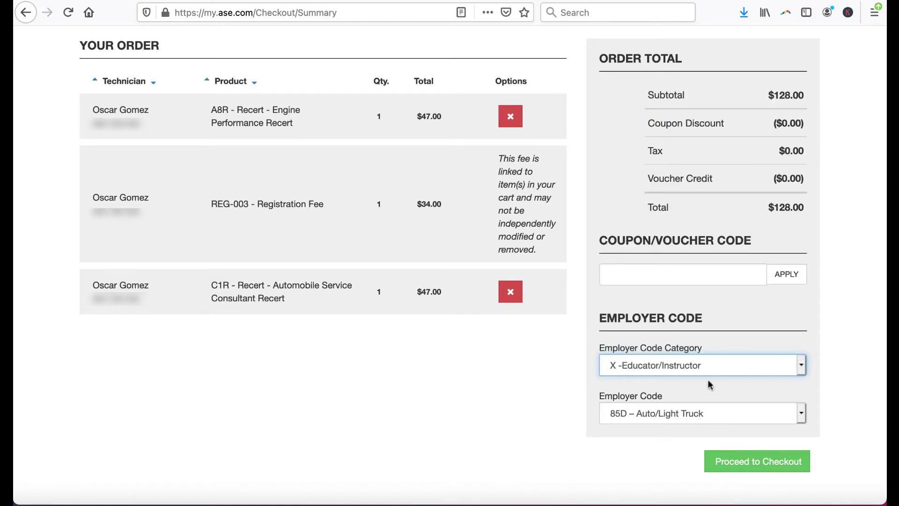
click(703, 413)
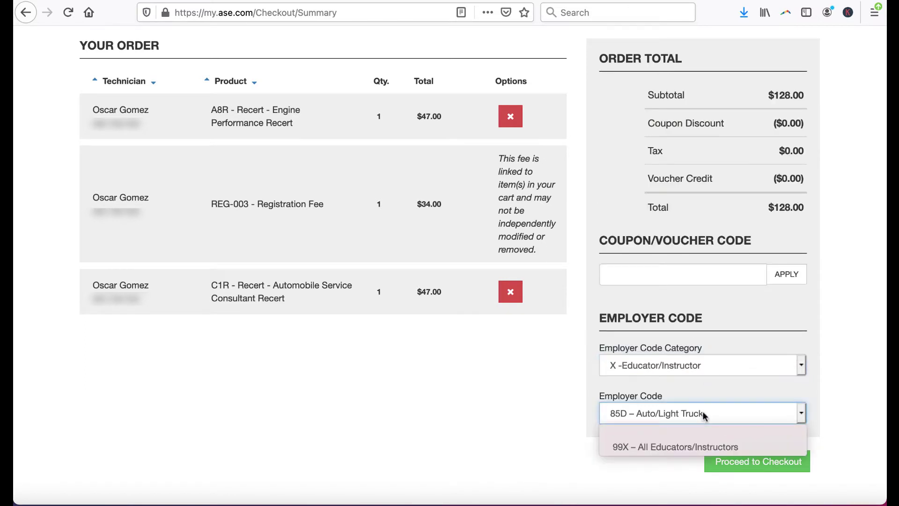
click(693, 446)
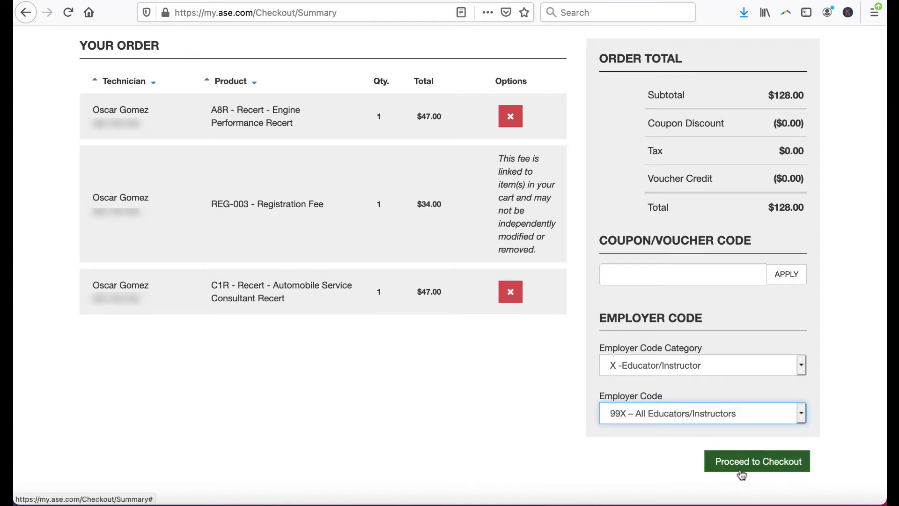
click(757, 461)
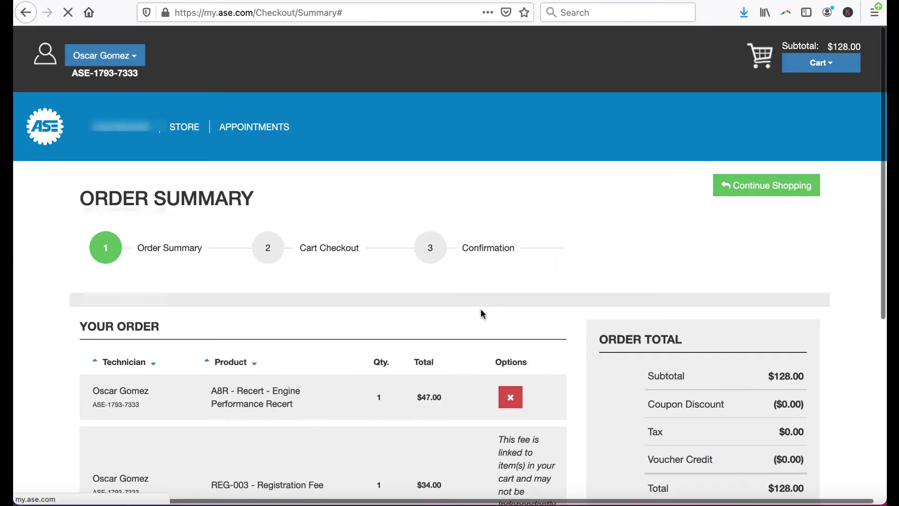
scroll(517, 322, down, 3)
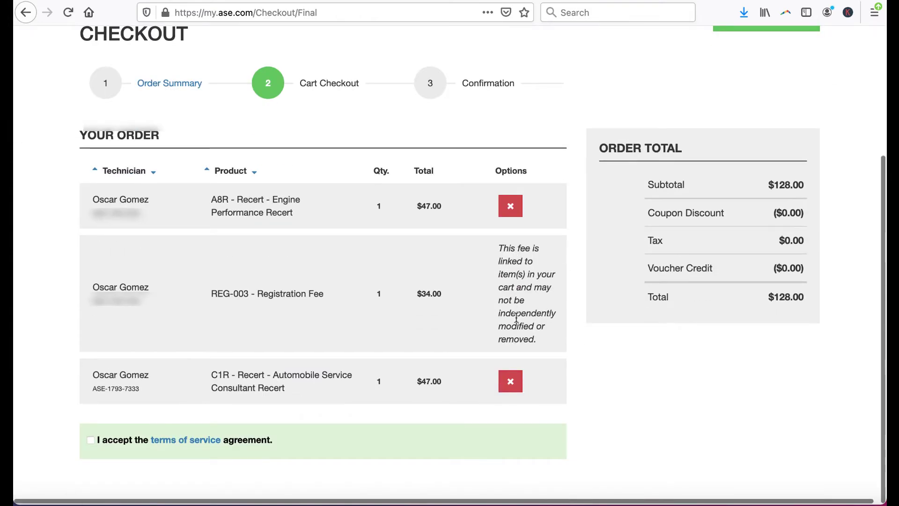
Accept the terms of service and submit the $128.00 credit card payment.
click(90, 440)
scroll(455, 439, down, 5)
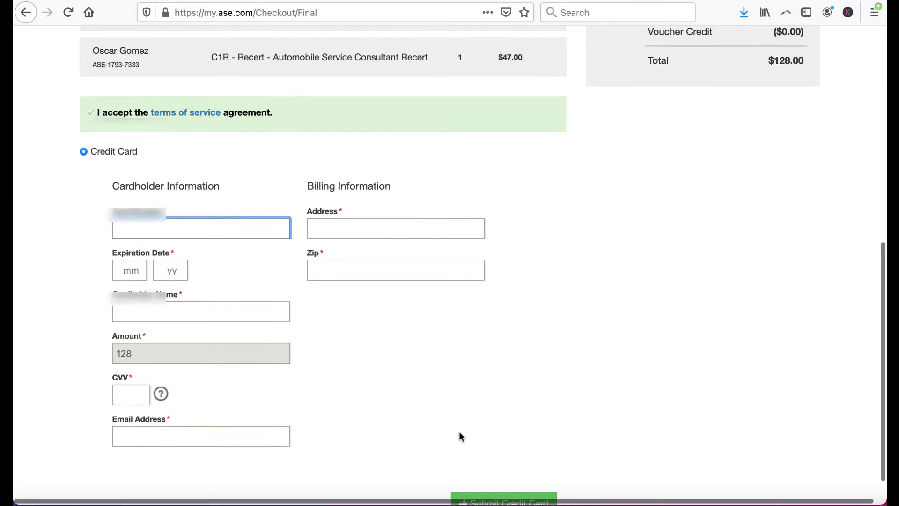
scroll(460, 436, down, 1)
click(489, 460)
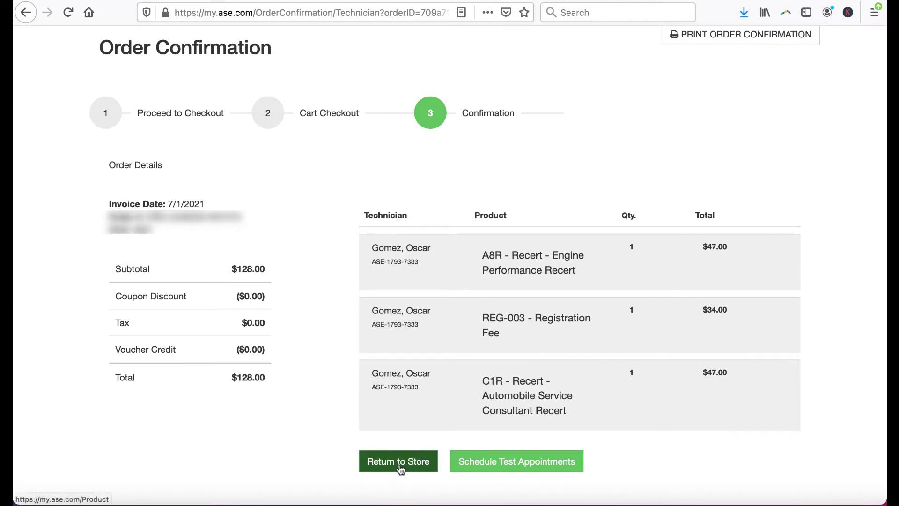
Begin scheduling the unscheduled A8R and C1R recerts, triggering the Prometric redirect notice.
click(526, 463)
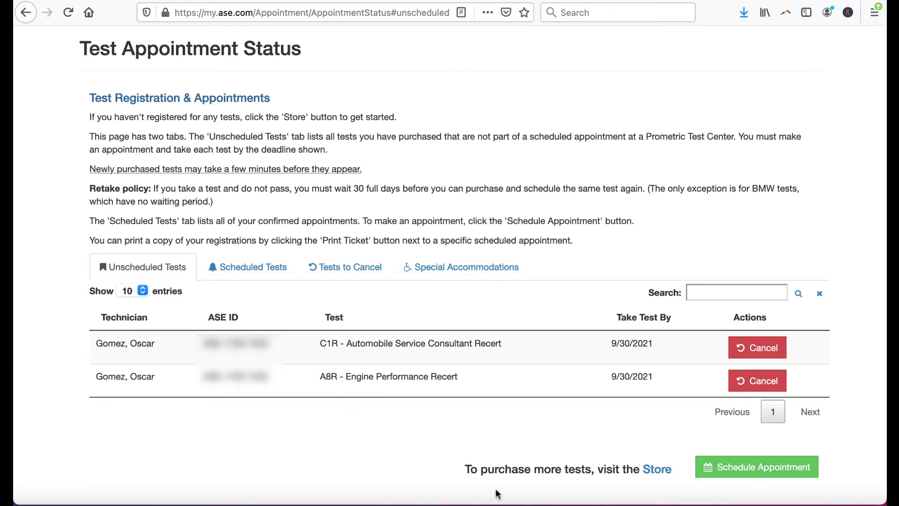
click(728, 473)
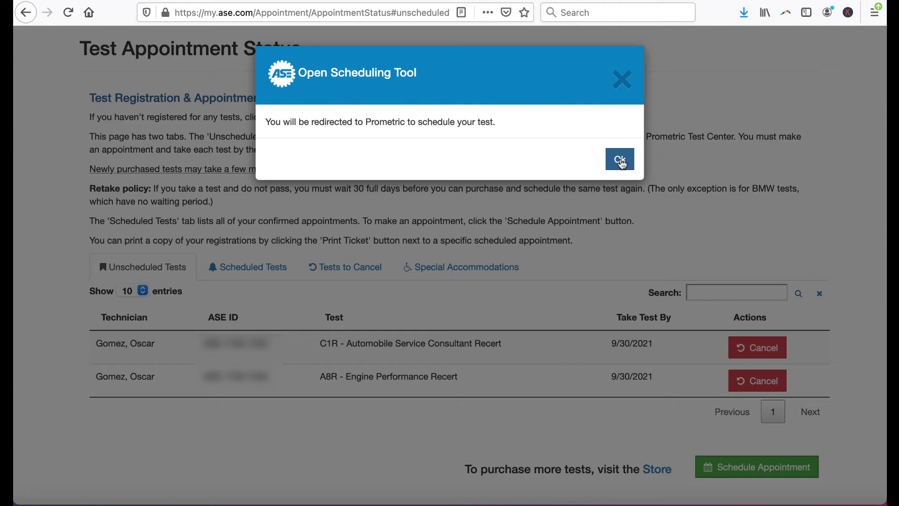
Accept the Prometric redirect and privacy consent, and select only the A8R exam.
click(620, 160)
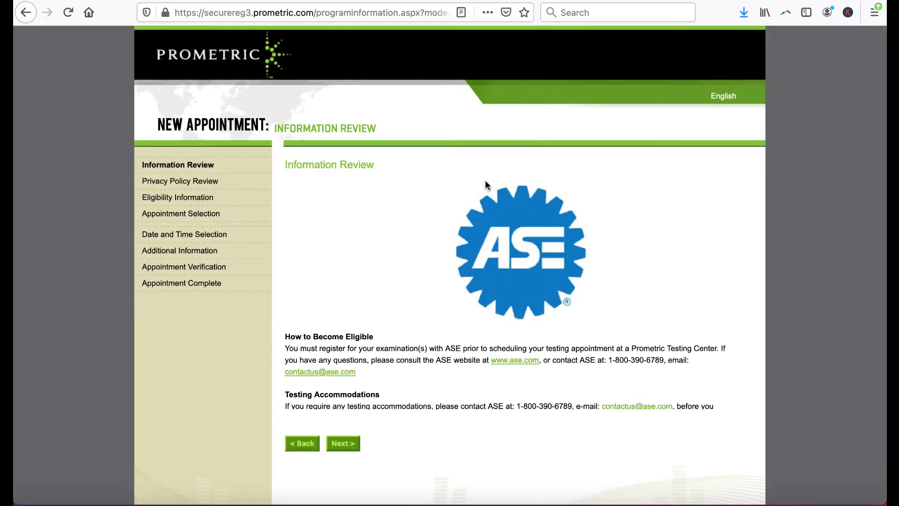
click(352, 442)
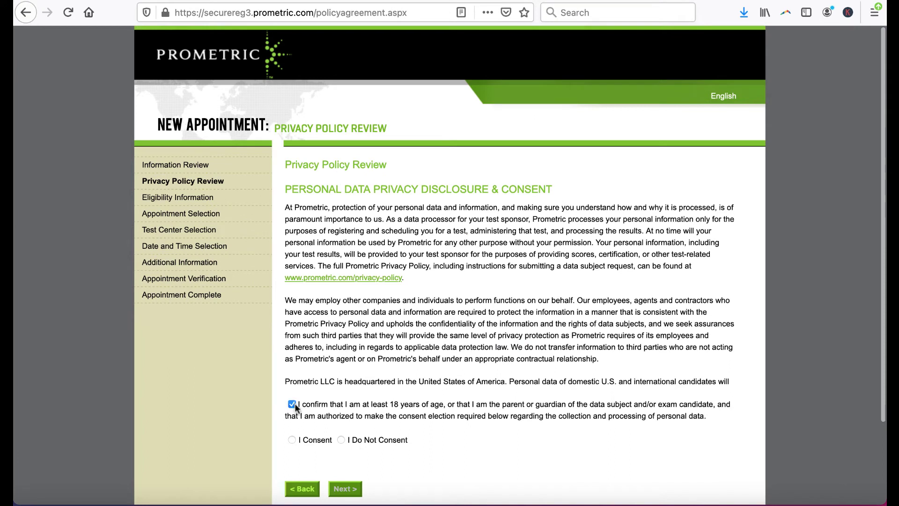
click(293, 439)
click(345, 488)
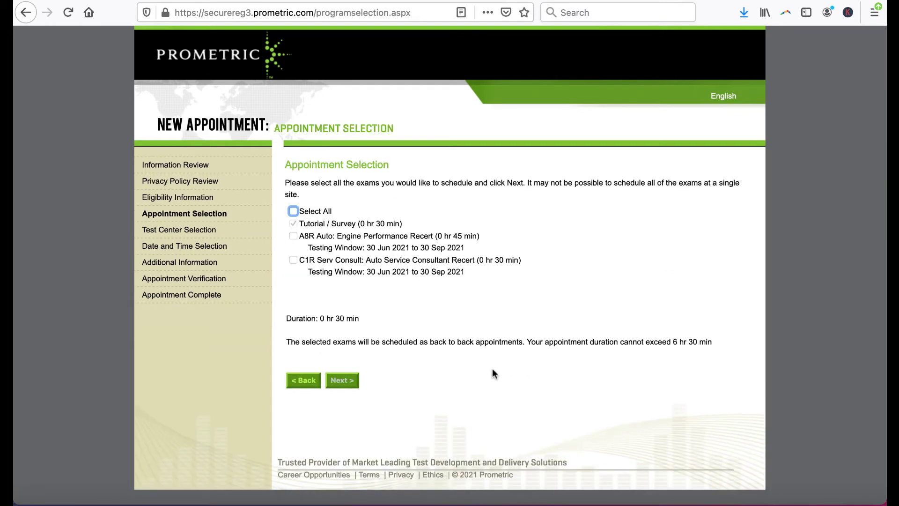
click(294, 236)
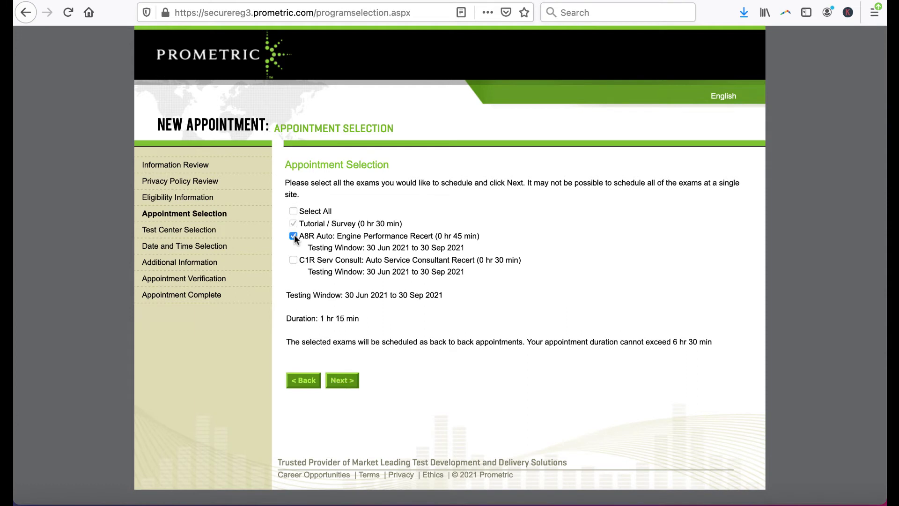
click(344, 380)
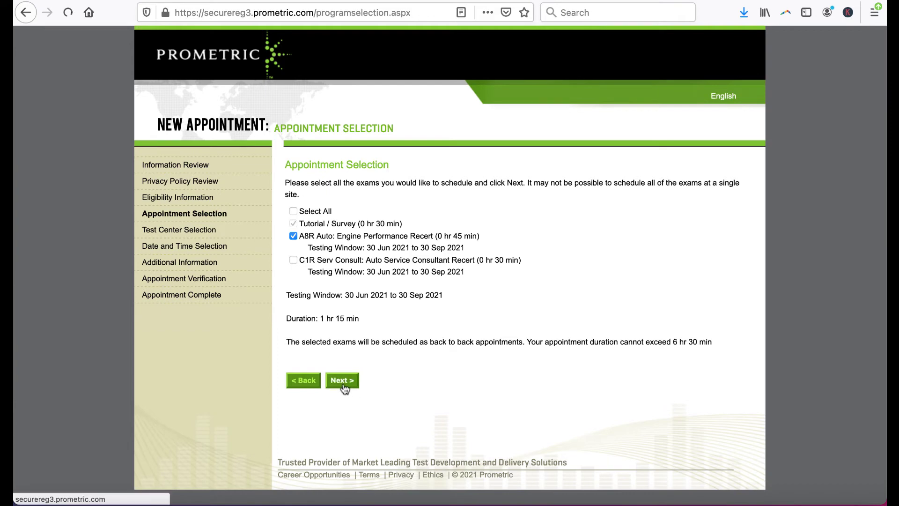
Search for Prometric test centers near ZIP code 91739.
click(416, 228)
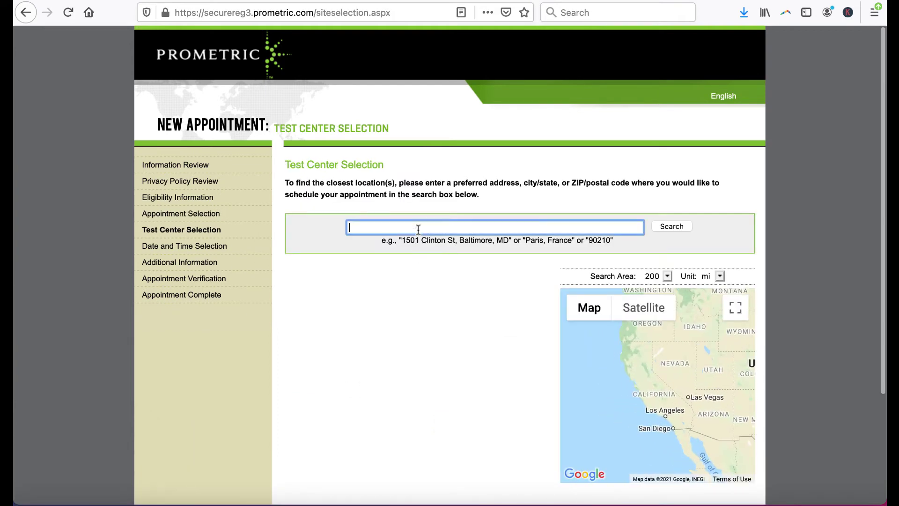
text(91739)
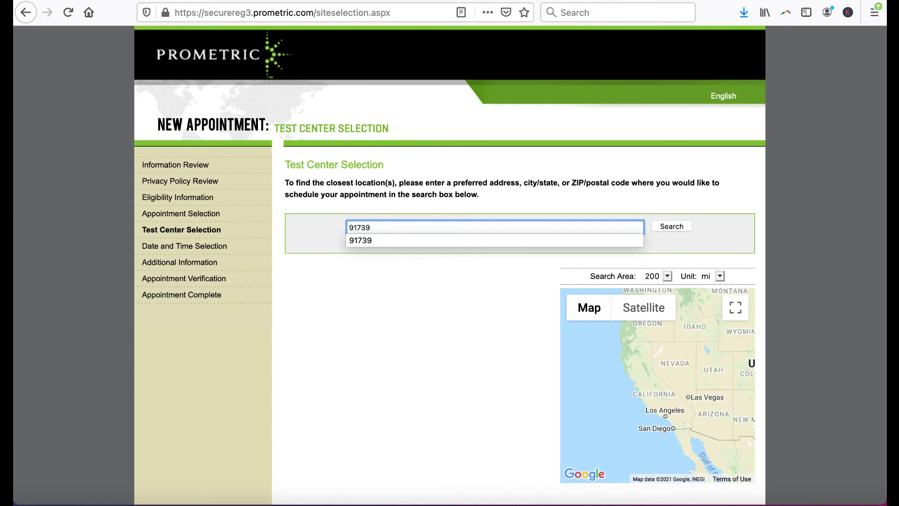
key(Return)
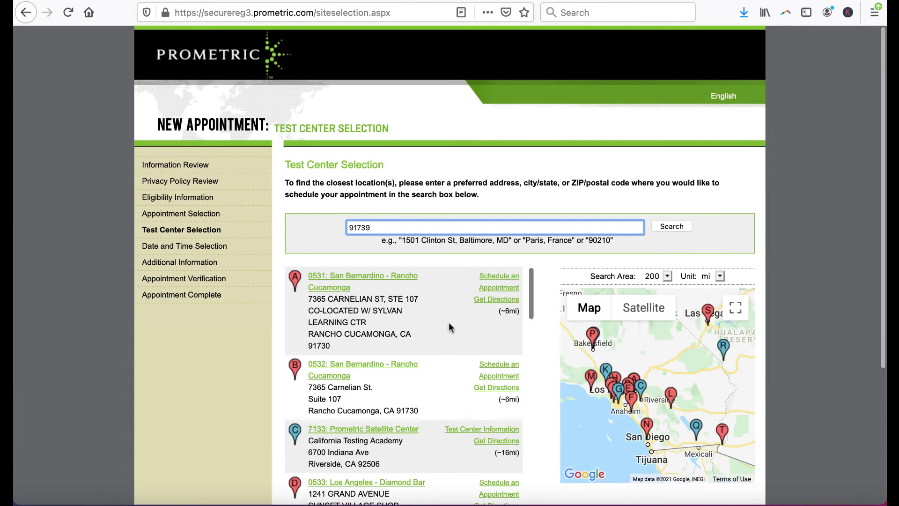
scroll(449, 322, down, 2)
scroll(449, 322, up, 2)
Book the San Bernardino - Rancho Cucamonga center for July 23, 2021 at 01:45 PM.
click(499, 279)
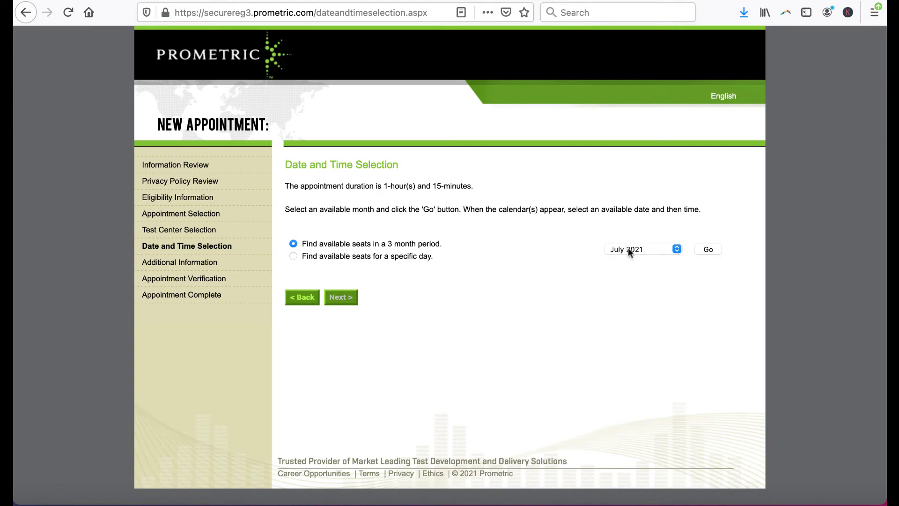
click(712, 250)
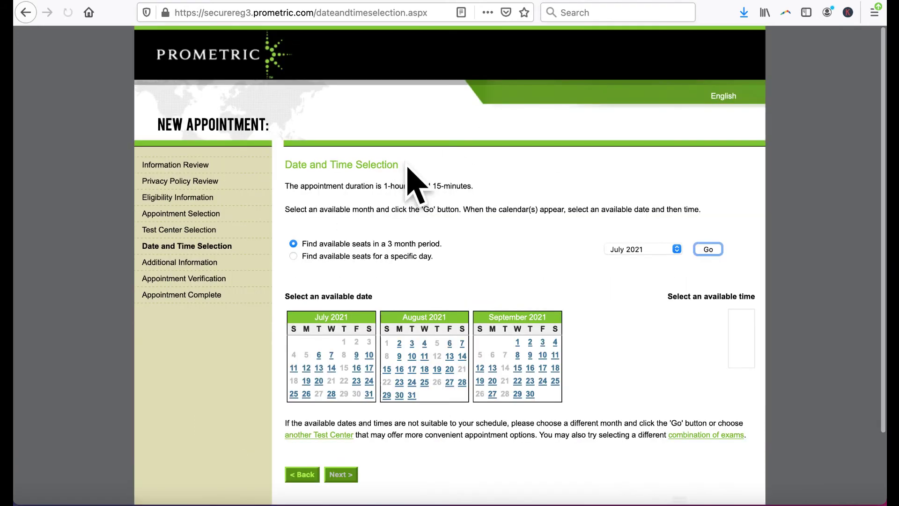
scroll(526, 347, down, 2)
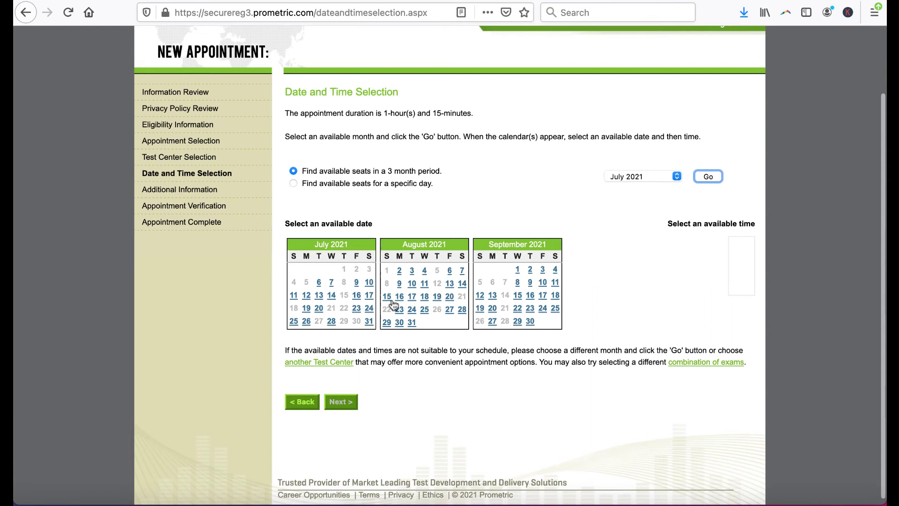
click(356, 309)
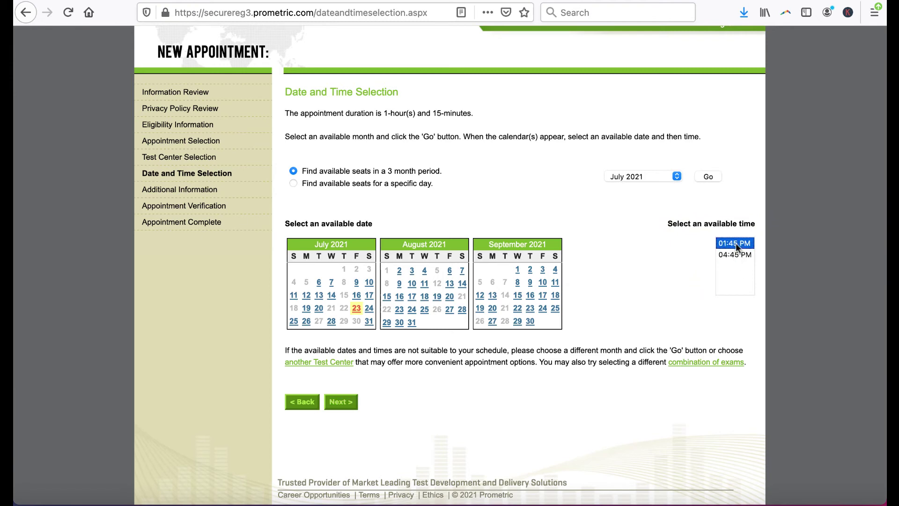
click(340, 401)
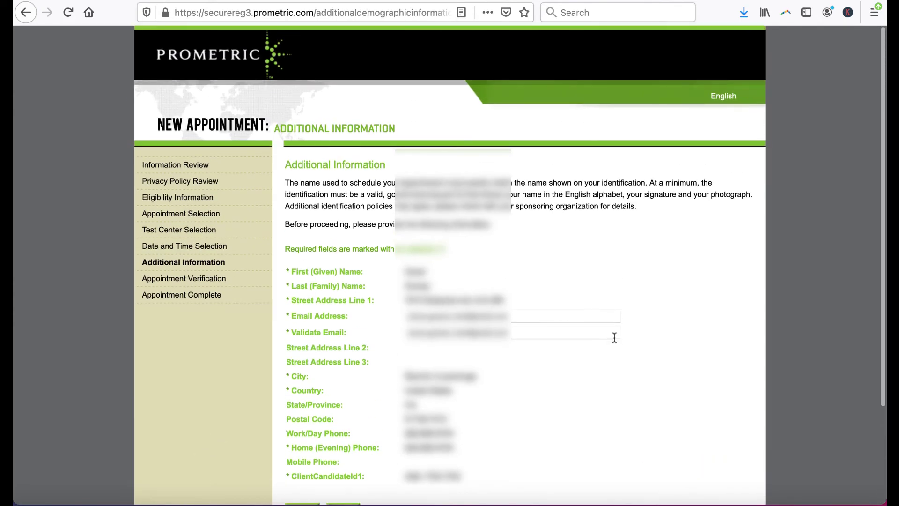
scroll(614, 338, down, 3)
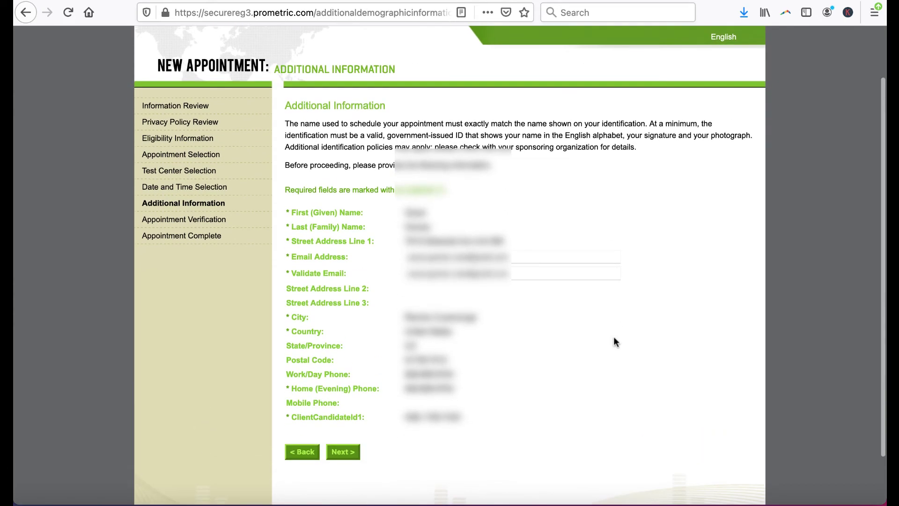